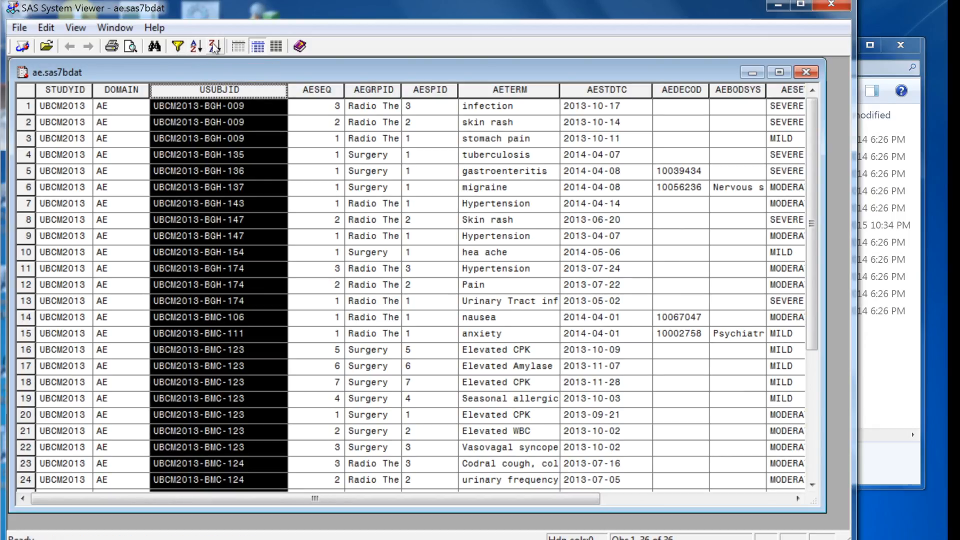
Sort the ae table by USUBJID in ascending order, and switch it to descending order
{"action": "left_click", "coordinate": [197, 45]}
{"action": "left_click", "coordinate": [197, 47]}
{"action": "left_click", "coordinate": [196, 47]}
{"action": "left_click", "coordinate": [215, 46]}
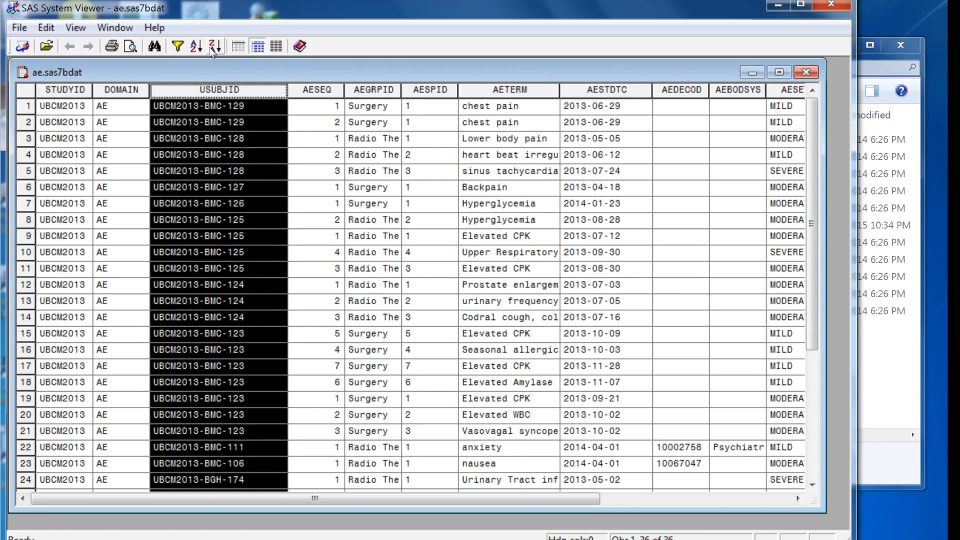
{"action": "left_click", "coordinate": [584, 155]}
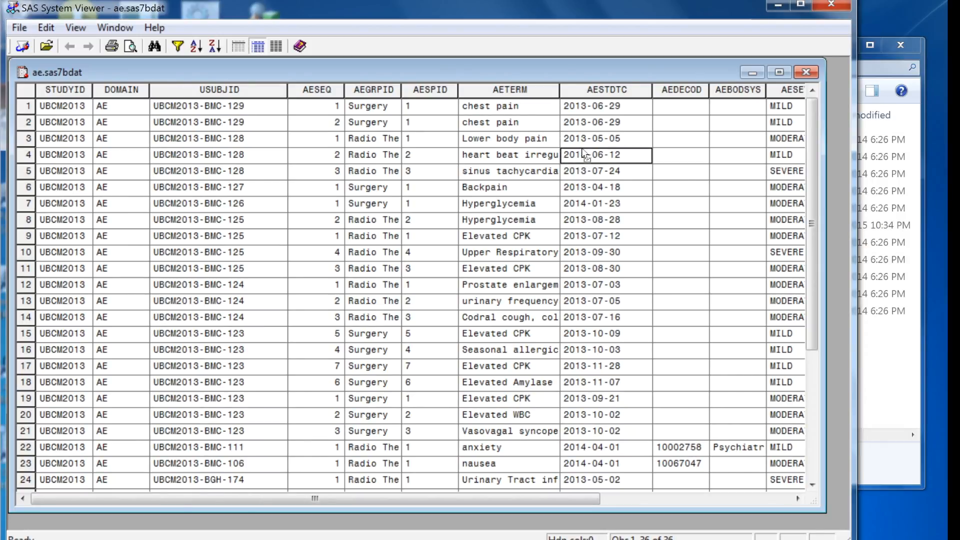
Sort the ae table by USUBJID in ascending order and check the AESTDTC dates of the first subject's three rows
{"action": "left_click", "coordinate": [242, 90]}
{"action": "left_click", "coordinate": [197, 48]}
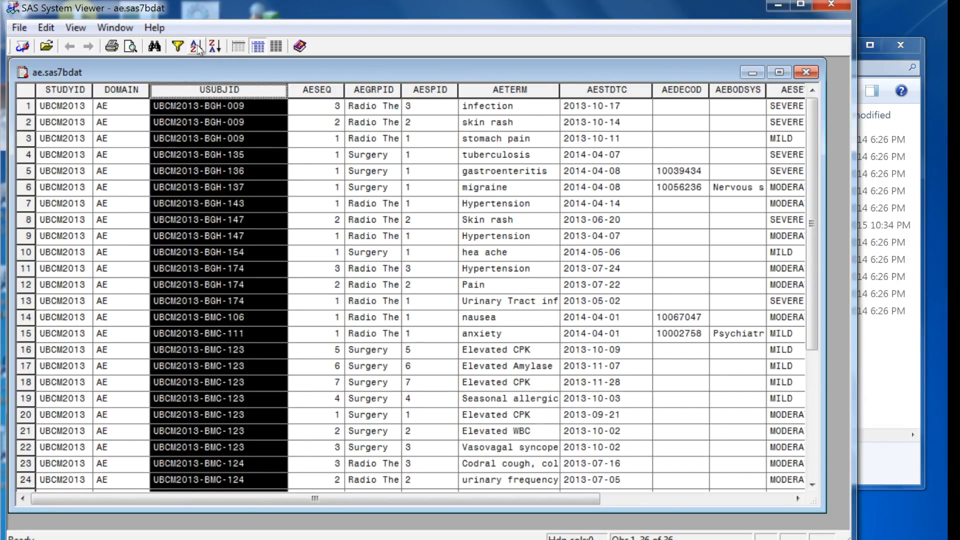
{"action": "left_click_drag", "start_coordinate": [248, 107], "coordinate": [249, 142]}
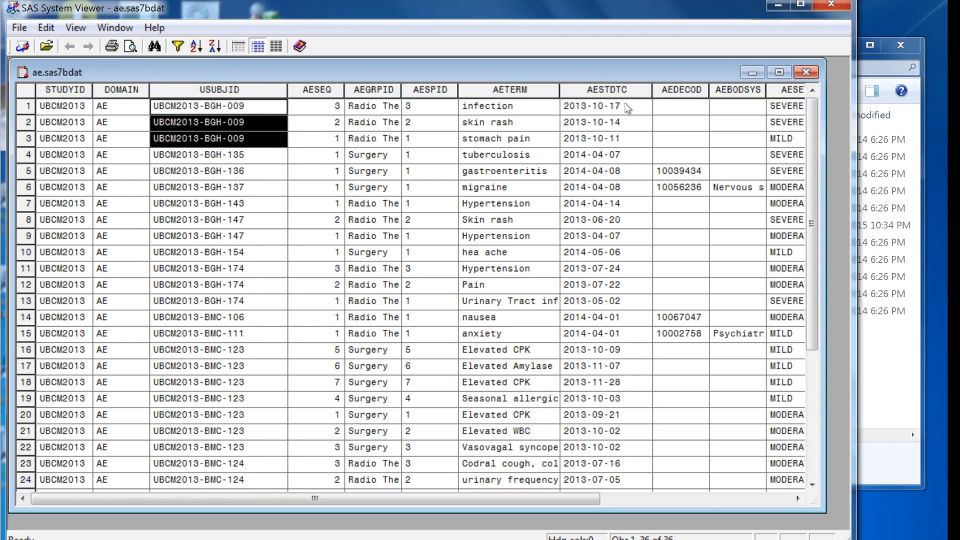
{"action": "left_click_drag", "start_coordinate": [620, 105], "coordinate": [620, 136]}
Sort the ae table by AESTDTC in ascending order and highlight the start dates in the first seven rows
{"action": "left_click", "coordinate": [612, 89]}
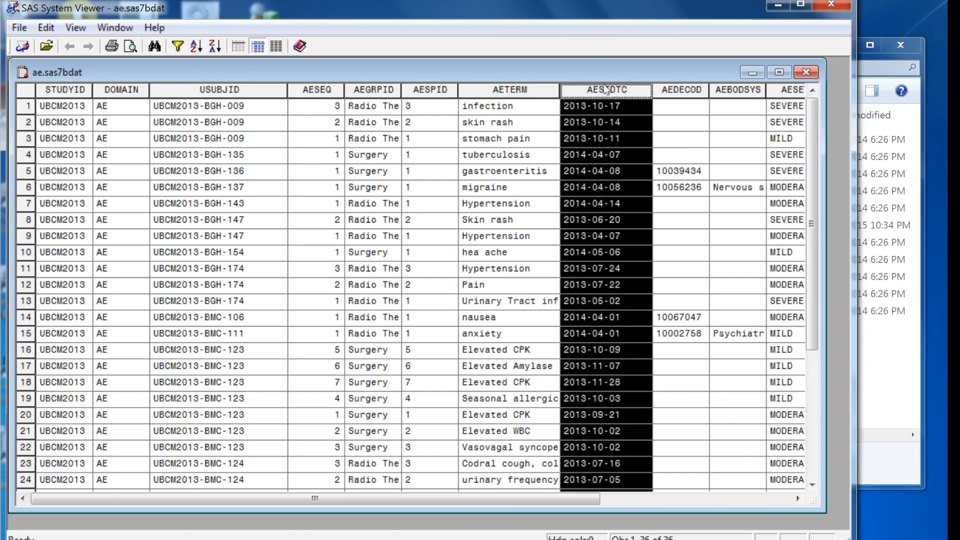
{"action": "left_click", "coordinate": [196, 48]}
{"action": "left_click_drag", "start_coordinate": [645, 109], "coordinate": [632, 203]}
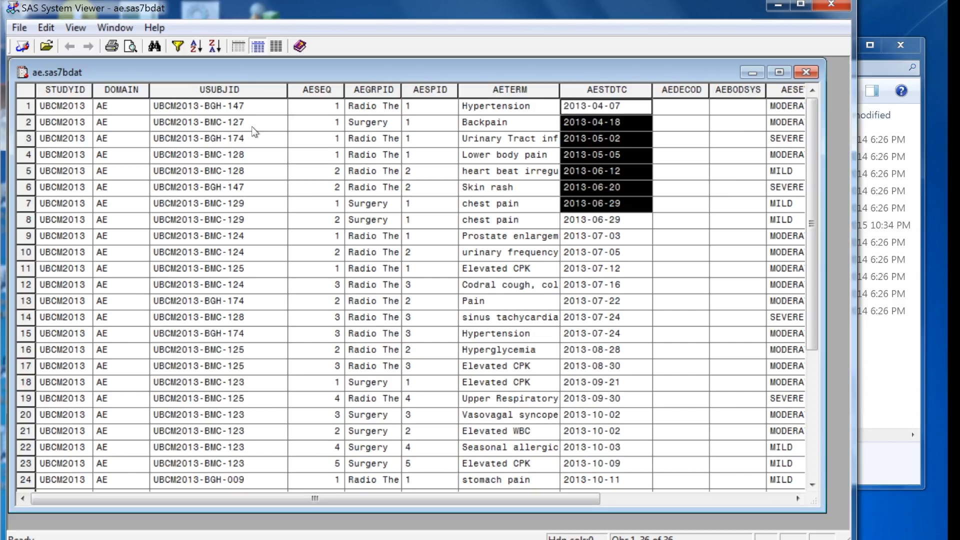
Sort the ae table by USUBJID in ascending order again and select the AESTDTC column
{"action": "left_click", "coordinate": [254, 93]}
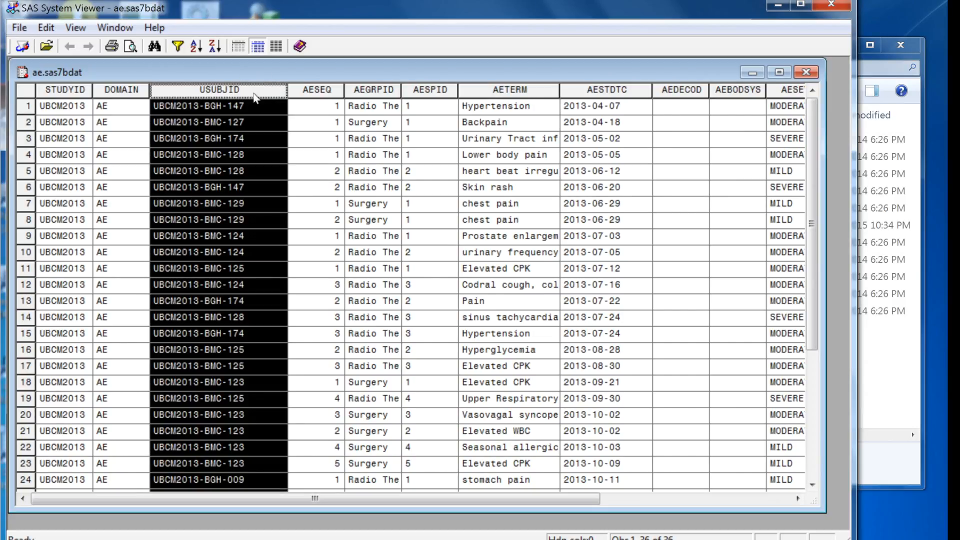
{"action": "left_click", "coordinate": [196, 46]}
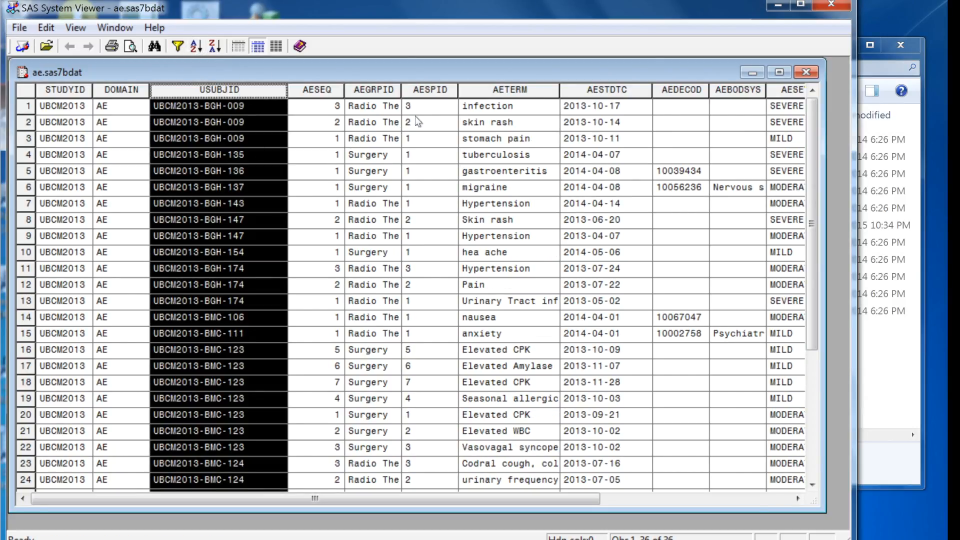
{"action": "left_click", "coordinate": [590, 93]}
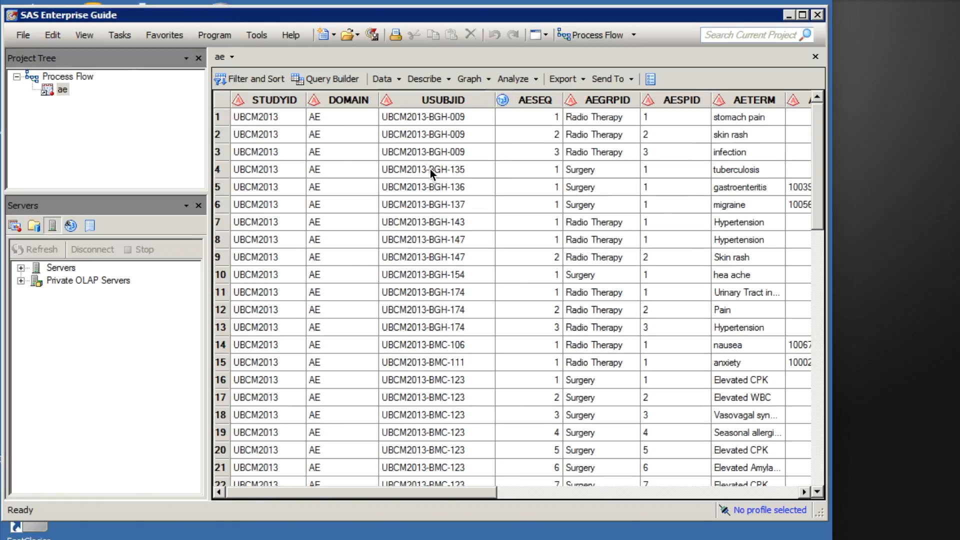
In SAS Enterprise Guide, run a Sort Data task on the ae table, sorting by USUBJID and AESTDTC, both ascending
{"action": "left_click", "coordinate": [413, 101]}
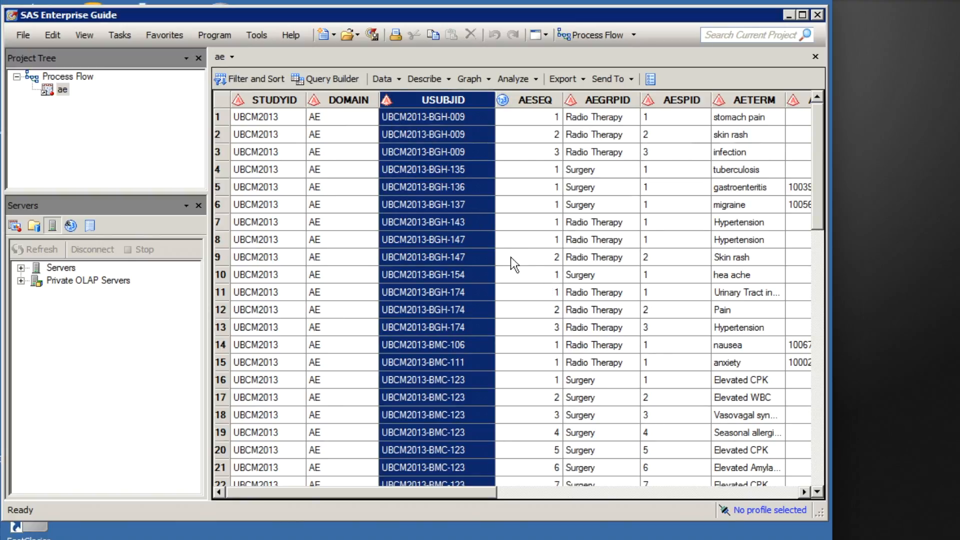
{"action": "left_click", "coordinate": [394, 83]}
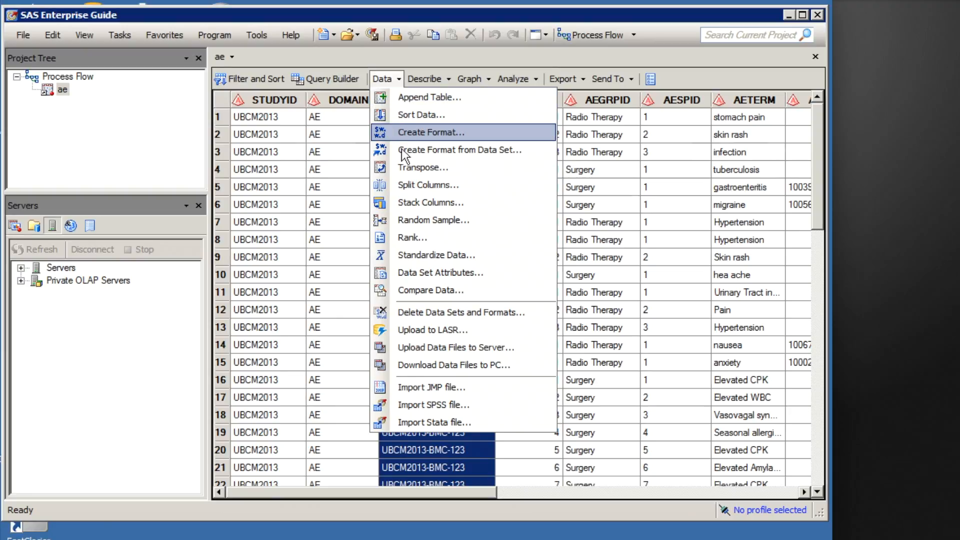
{"action": "left_click", "coordinate": [403, 115]}
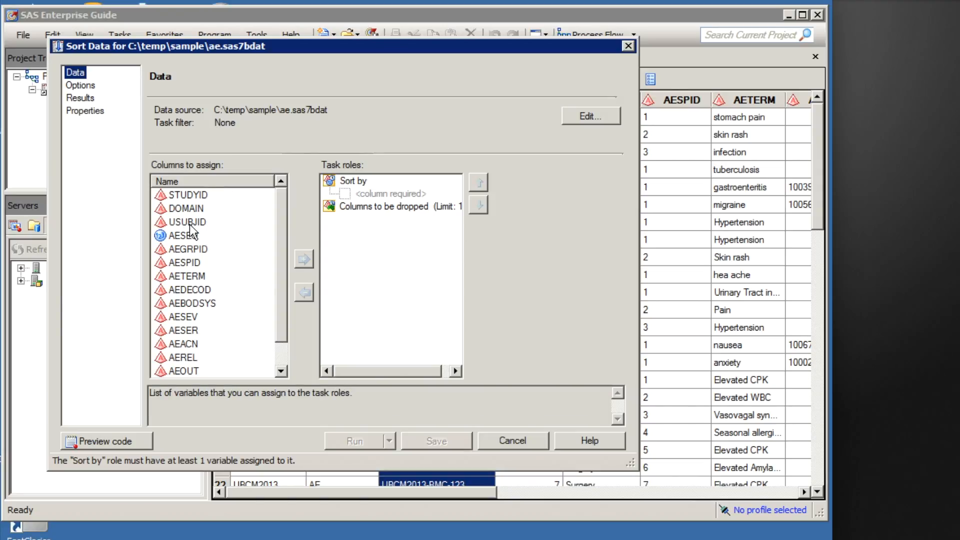
{"action": "left_click_drag", "start_coordinate": [187, 223], "coordinate": [356, 199]}
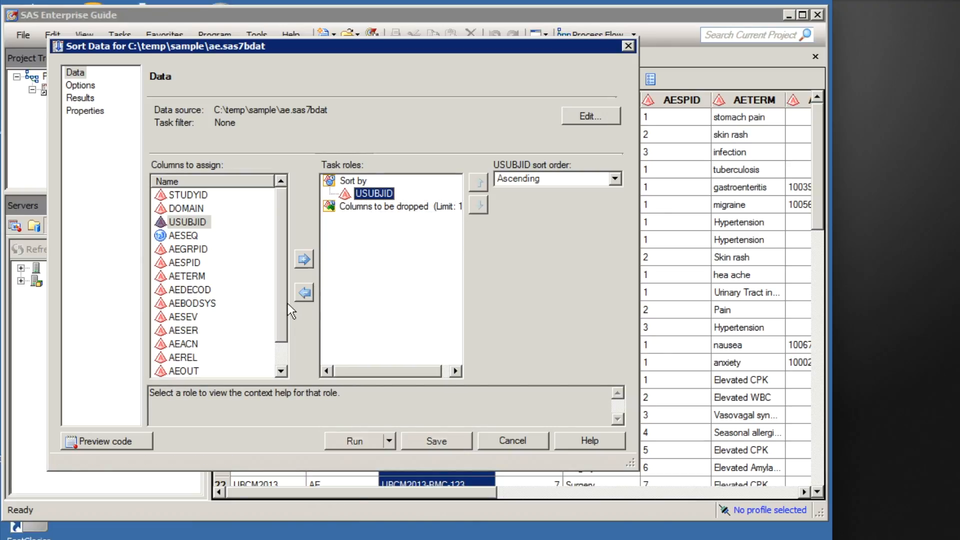
{"action": "left_click", "coordinate": [284, 359]}
{"action": "left_click_drag", "start_coordinate": [200, 358], "coordinate": [400, 200]}
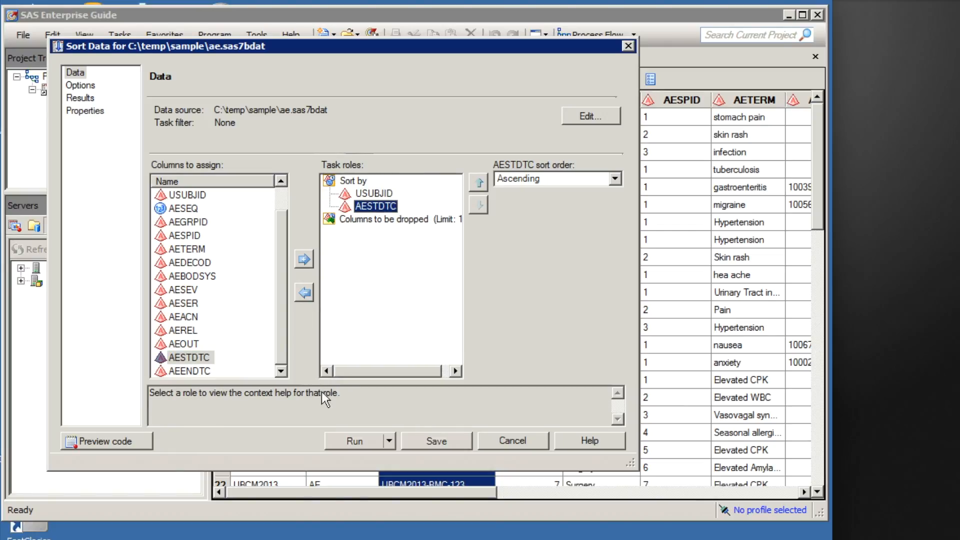
{"action": "left_click", "coordinate": [354, 439]}
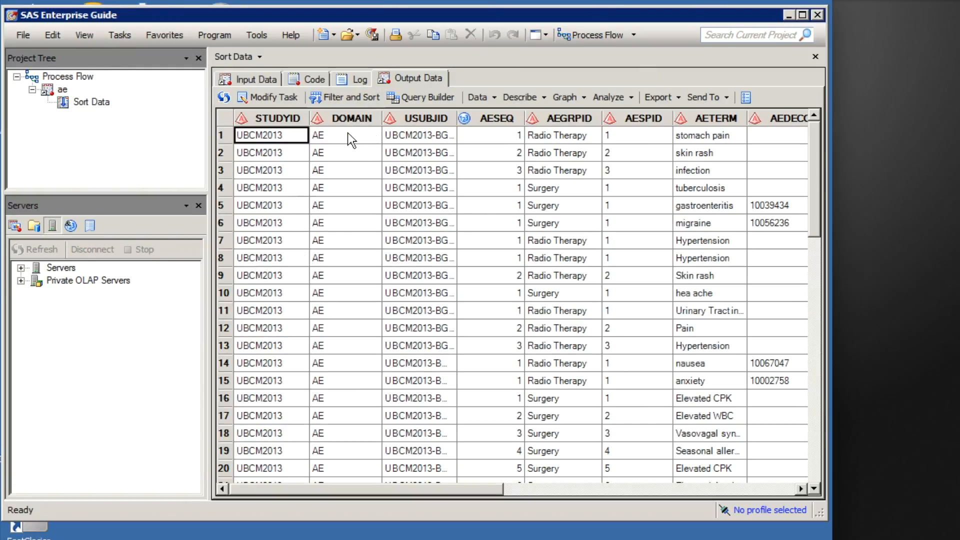
Widen the USUBJID column in the sorted output and check the first subject's three rows and their AEENDTC dates
{"action": "left_click_drag", "start_coordinate": [459, 118], "coordinate": [459, 172]}
{"action": "left_click", "coordinate": [456, 139]}
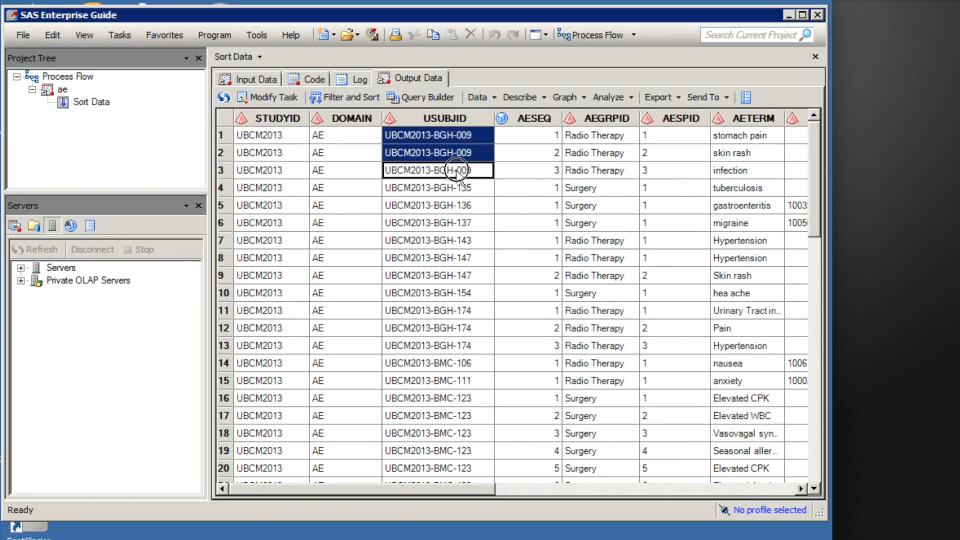
{"action": "left_click_drag", "start_coordinate": [428, 489], "coordinate": [713, 489]}
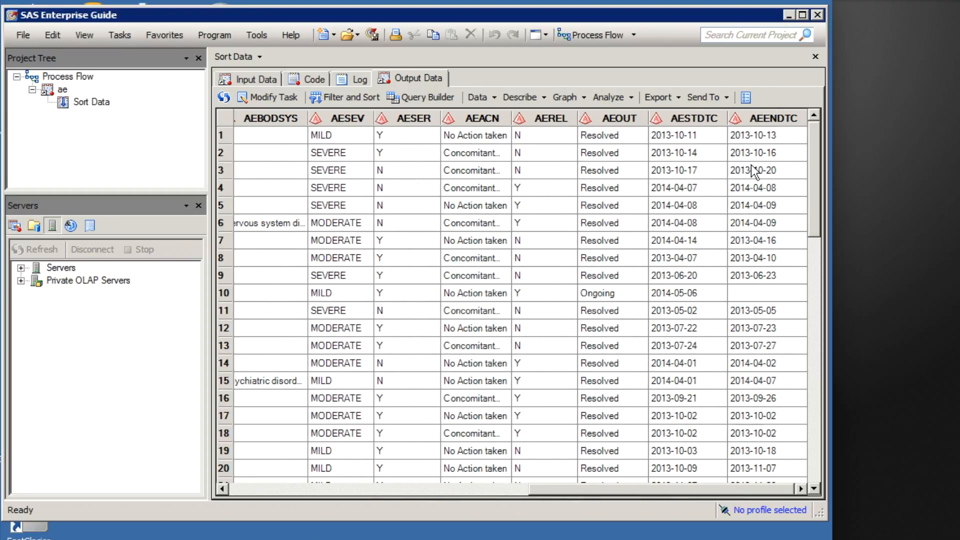
{"action": "left_click_drag", "start_coordinate": [756, 142], "coordinate": [754, 172]}
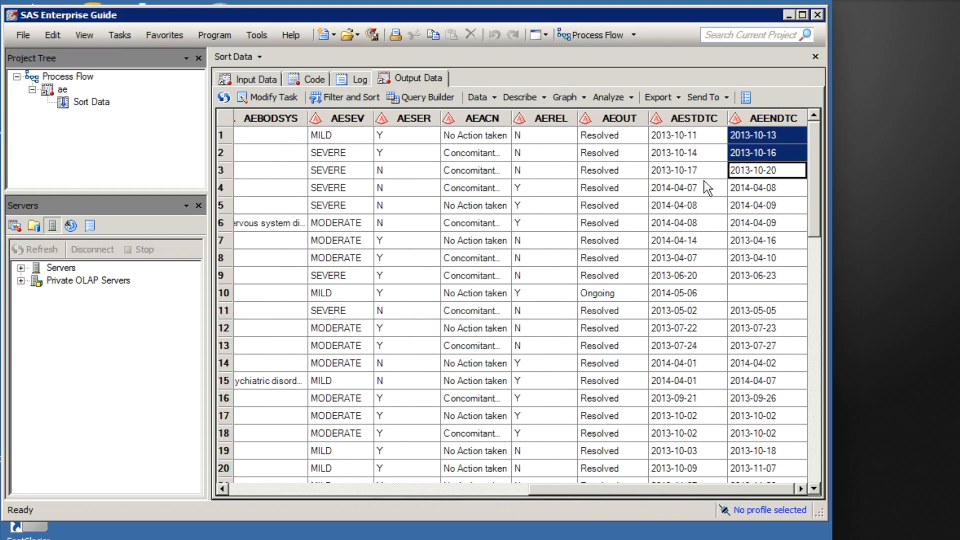
Reopen the ae table from the process flow and select STUDYID, DOMAIN, USUBJID, AESTDTC and AEENDTC for a Filter and Sort task
{"action": "double_click", "coordinate": [73, 75]}
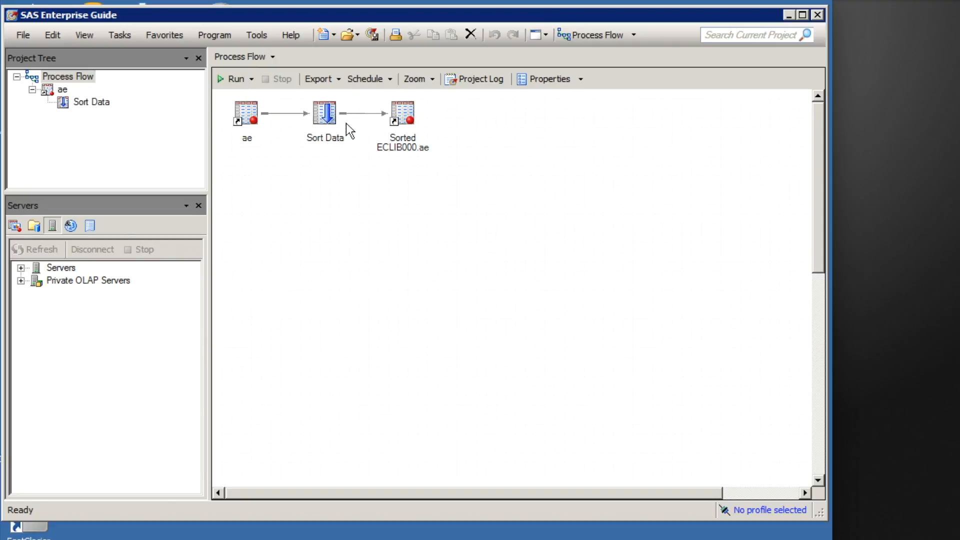
{"action": "double_click", "coordinate": [237, 115]}
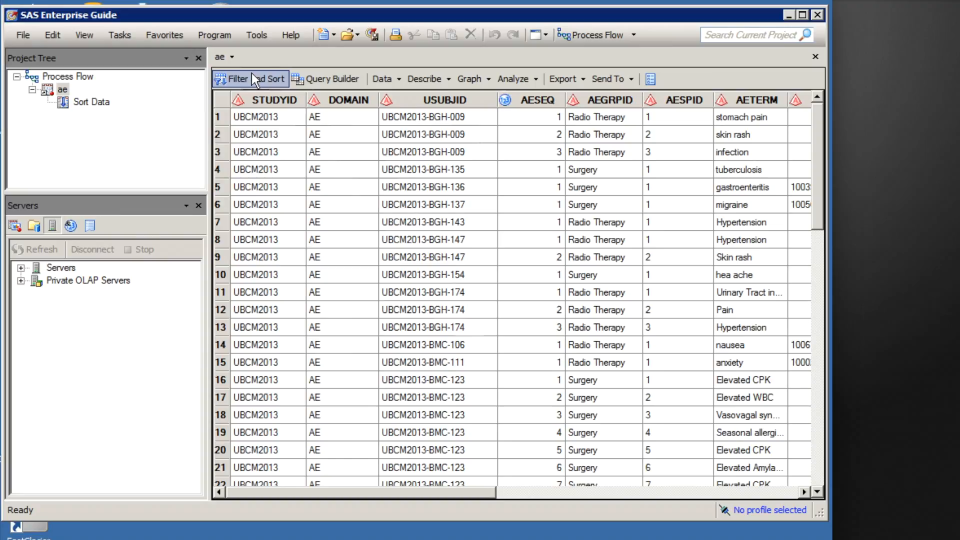
{"action": "left_click", "coordinate": [251, 80]}
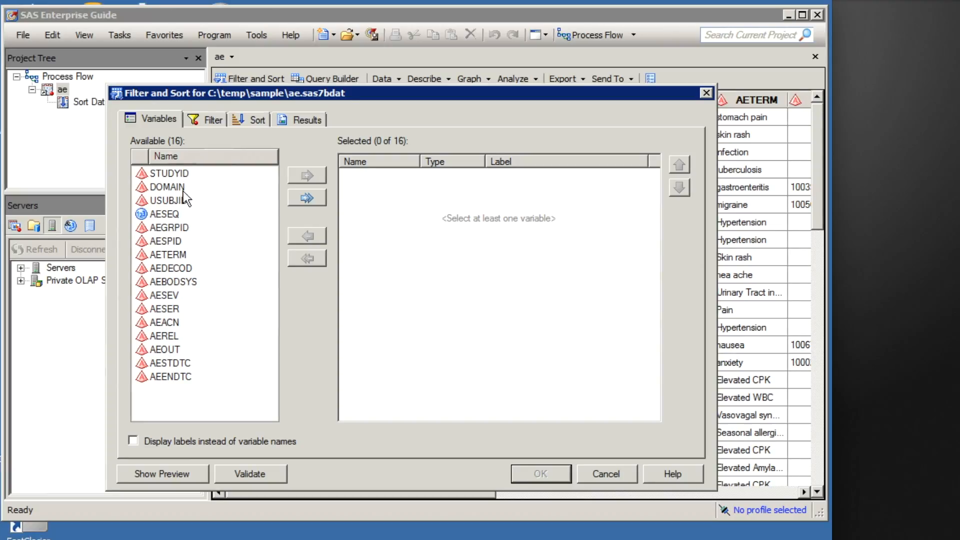
{"action": "left_click", "coordinate": [180, 174]}
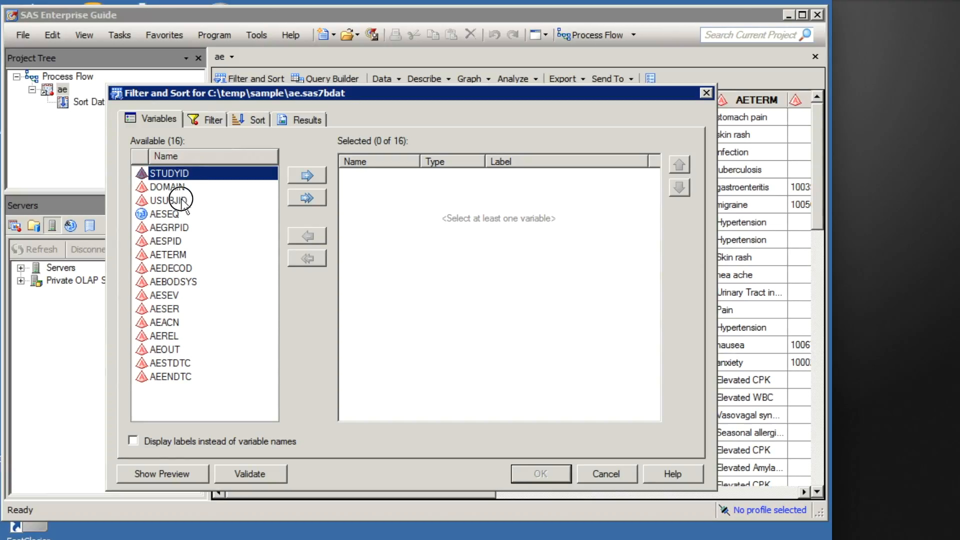
{"action": "left_click", "coordinate": [182, 200], "text": "shift"}
{"action": "left_click", "coordinate": [307, 176]}
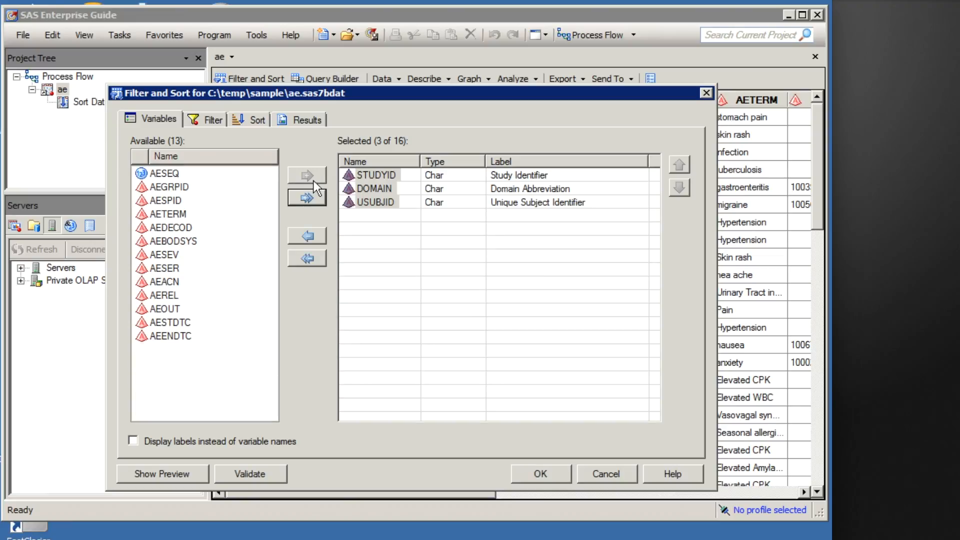
{"action": "left_click", "coordinate": [172, 326]}
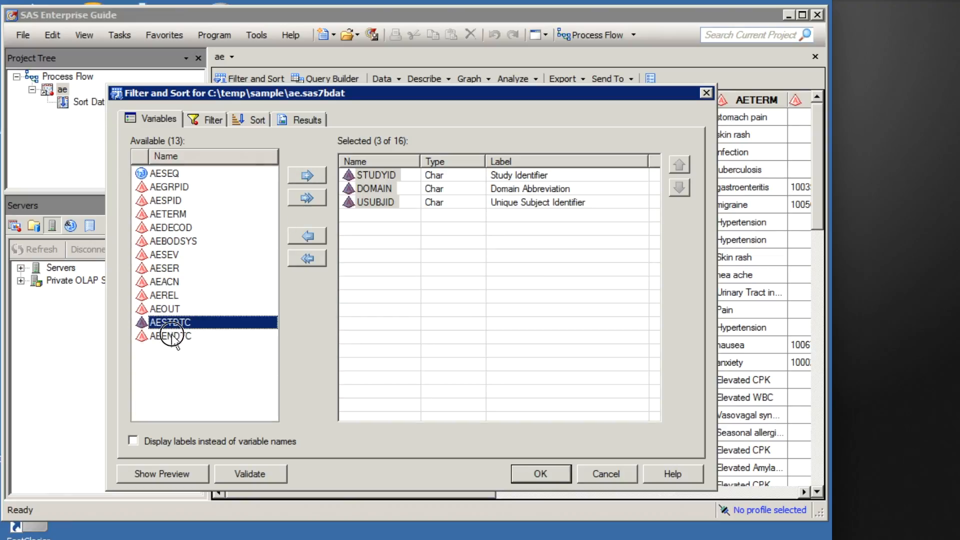
{"action": "left_click", "coordinate": [173, 337], "text": "shift"}
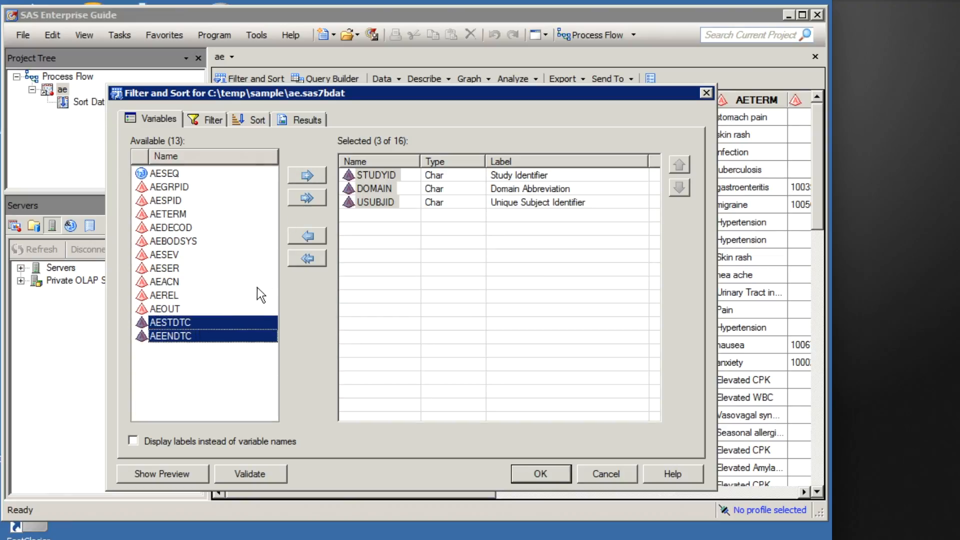
{"action": "left_click", "coordinate": [306, 175]}
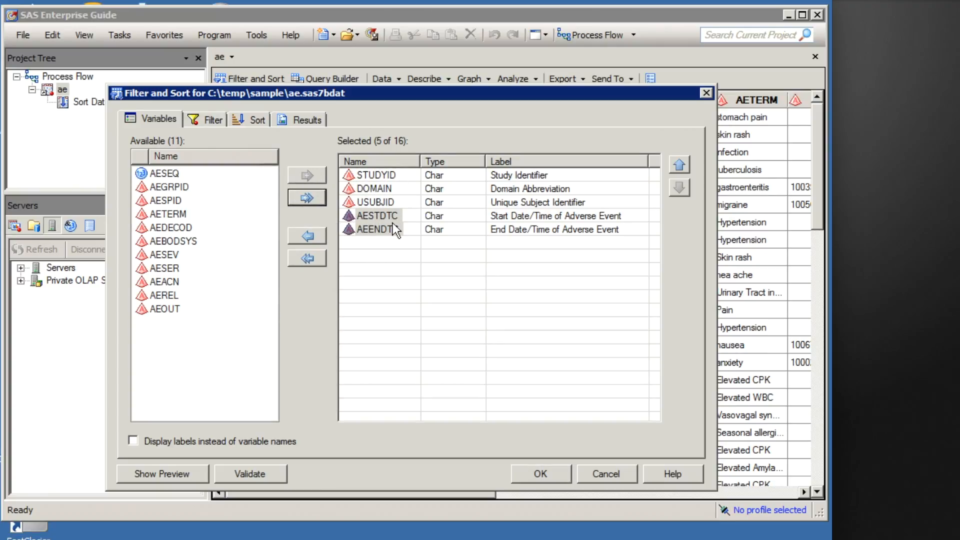
Set the sort to USUBJID and then AESTDTC, both ascending, and run the Filter and Sort task
{"action": "left_click", "coordinate": [241, 120]}
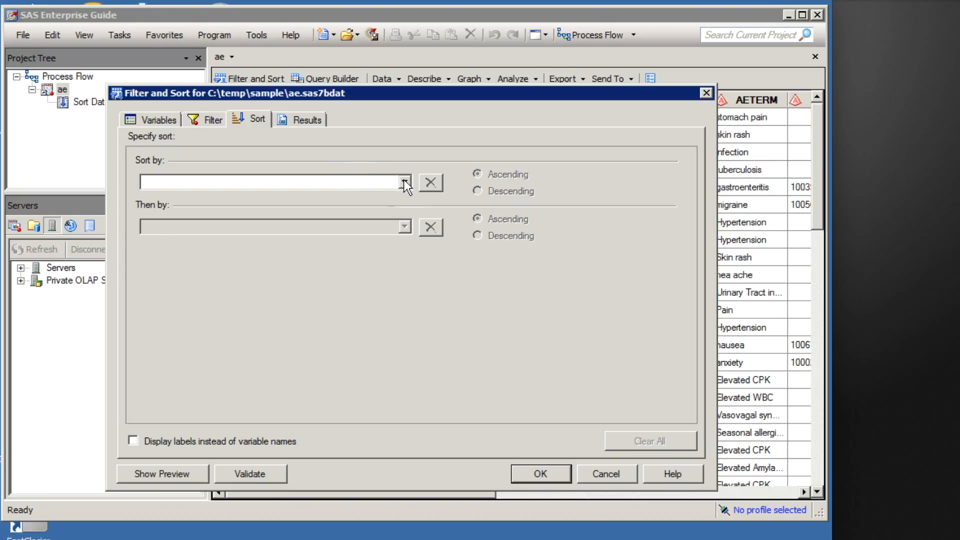
{"action": "left_click", "coordinate": [404, 181]}
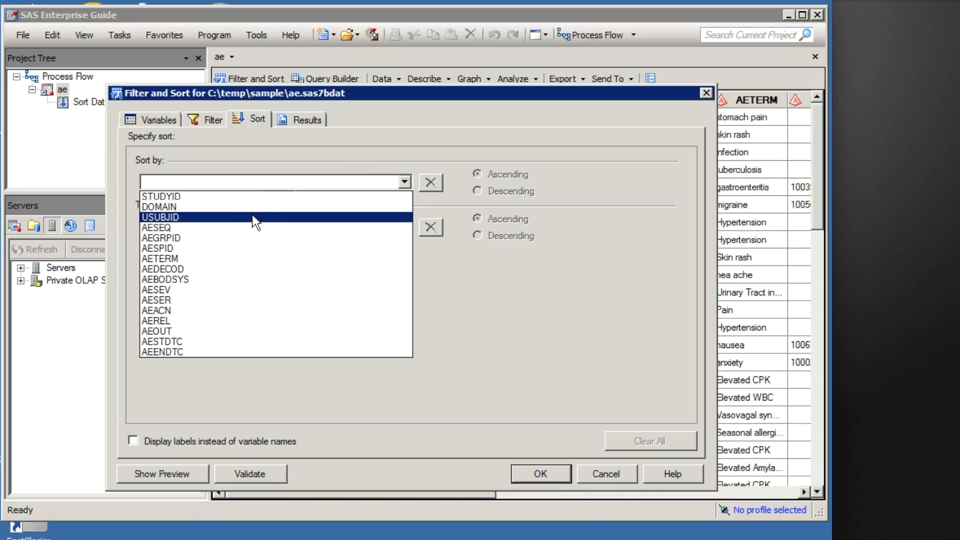
{"action": "left_click", "coordinate": [252, 216]}
{"action": "left_click", "coordinate": [404, 227]}
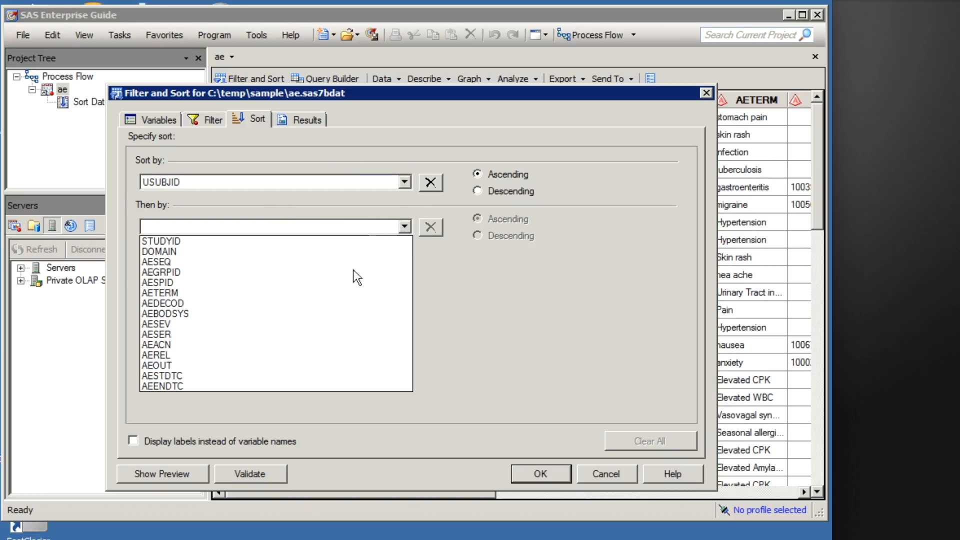
{"action": "left_click", "coordinate": [285, 375]}
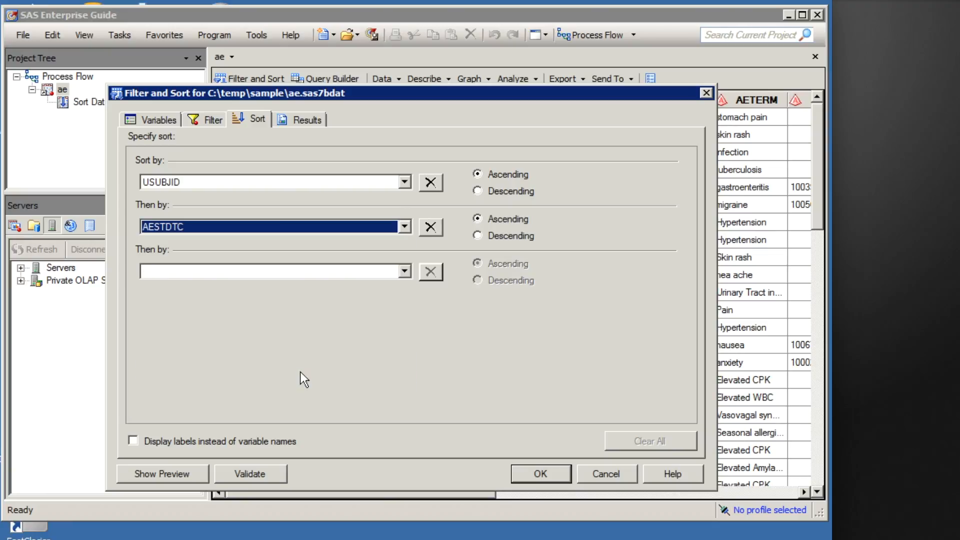
{"action": "left_click", "coordinate": [536, 473]}
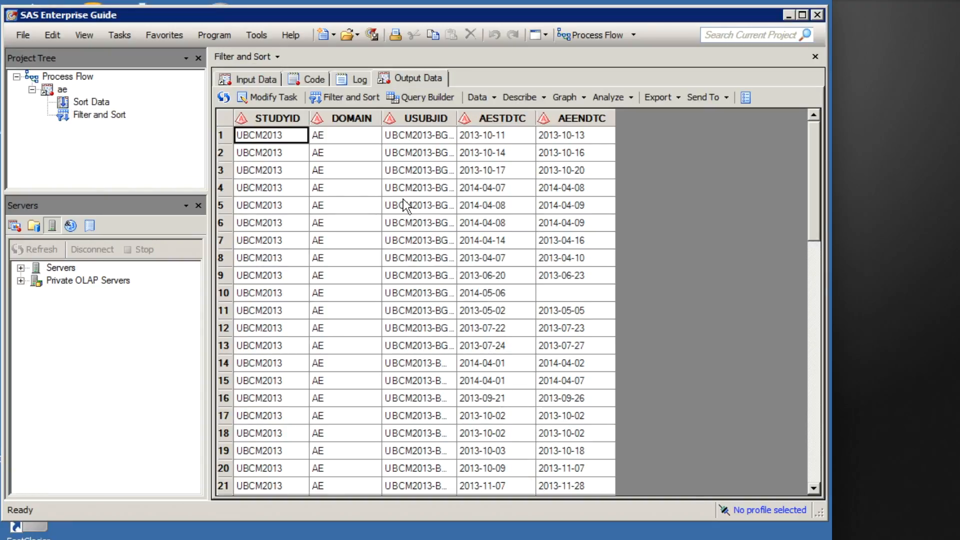
Widen the USUBJID column in the Filter and Sort output and check the first subject's three rows and their AESTDTC dates
{"action": "mouse_move", "coordinate": [332, 118]}
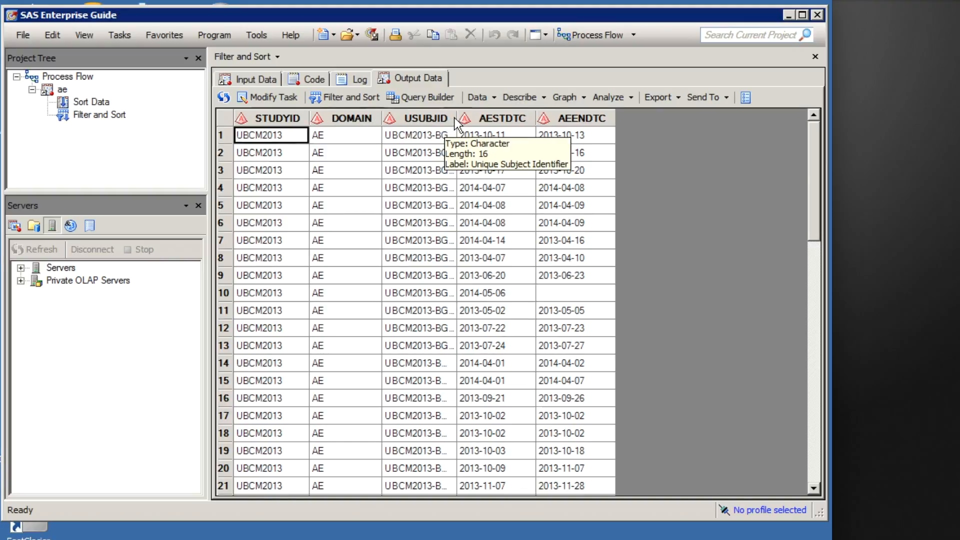
{"action": "left_click_drag", "start_coordinate": [457, 118], "coordinate": [520, 117]}
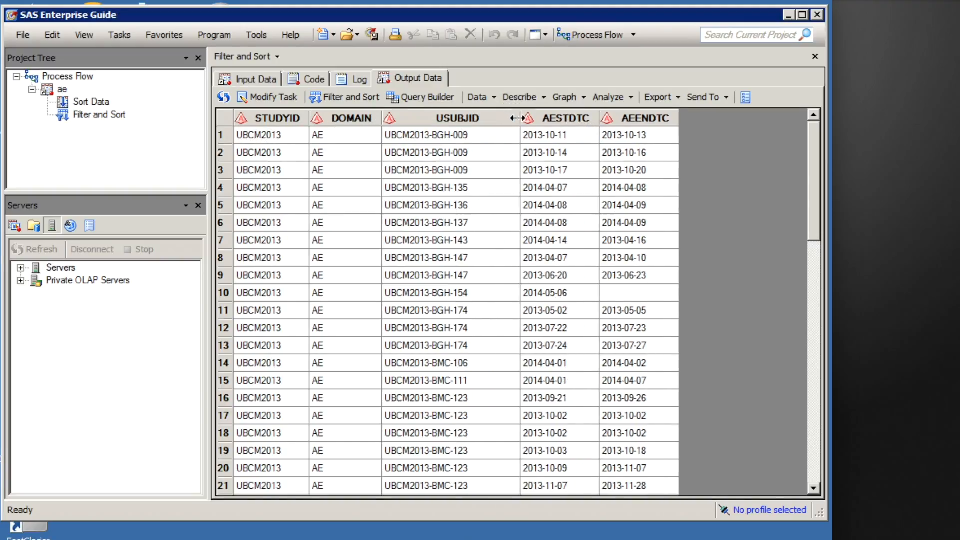
{"action": "left_click", "coordinate": [458, 142]}
{"action": "left_click_drag", "start_coordinate": [459, 142], "coordinate": [457, 172]}
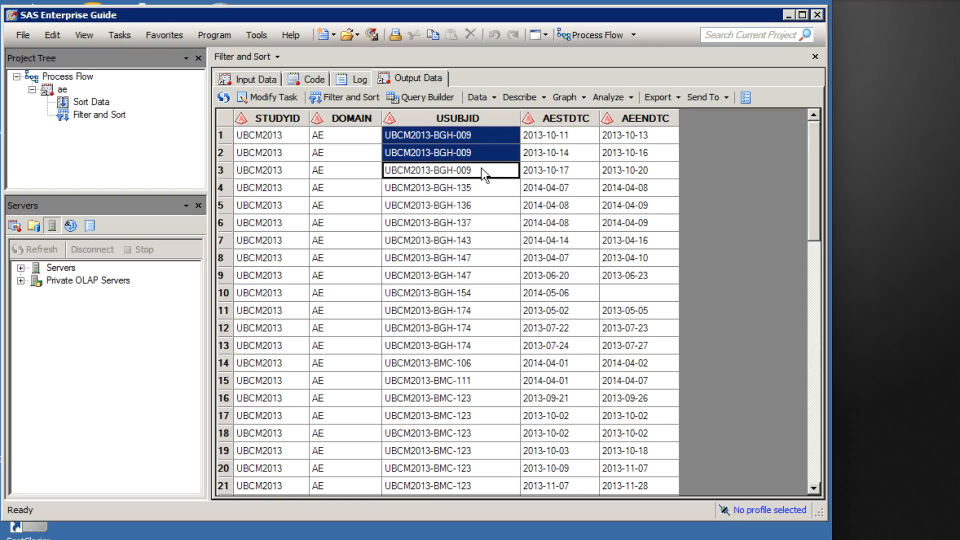
{"action": "left_click_drag", "start_coordinate": [559, 140], "coordinate": [556, 171]}
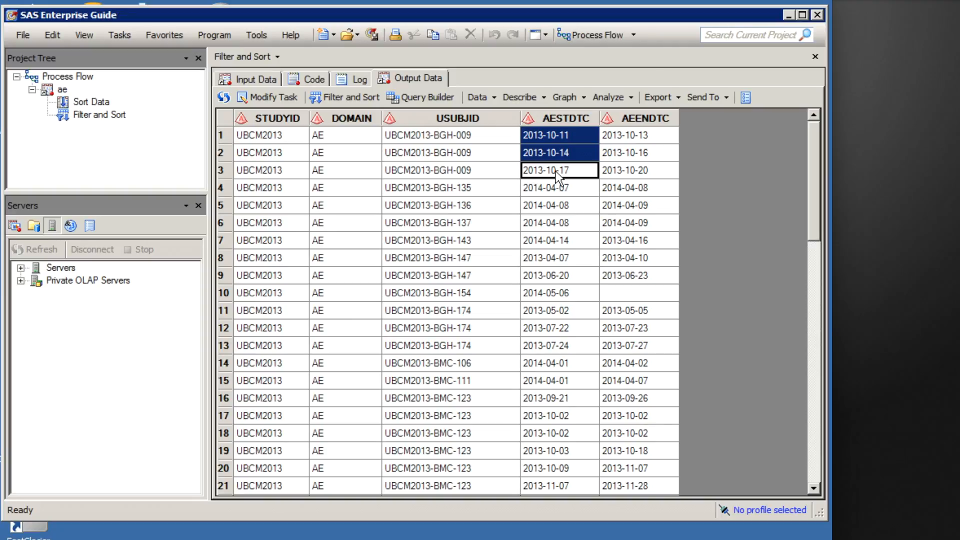
Reopen the ae table from the process flow and add all of its columns to a new Query Builder query
{"action": "double_click", "coordinate": [82, 77]}
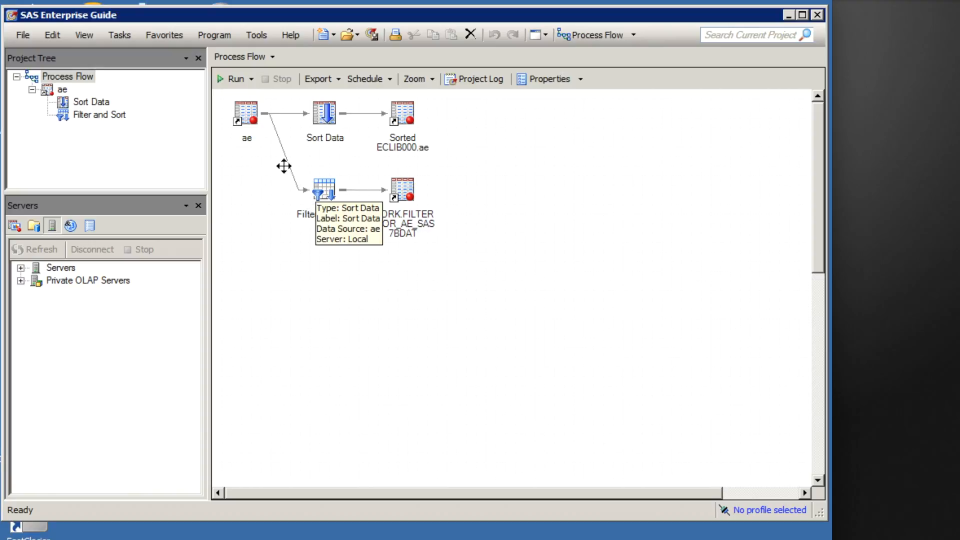
{"action": "double_click", "coordinate": [242, 118]}
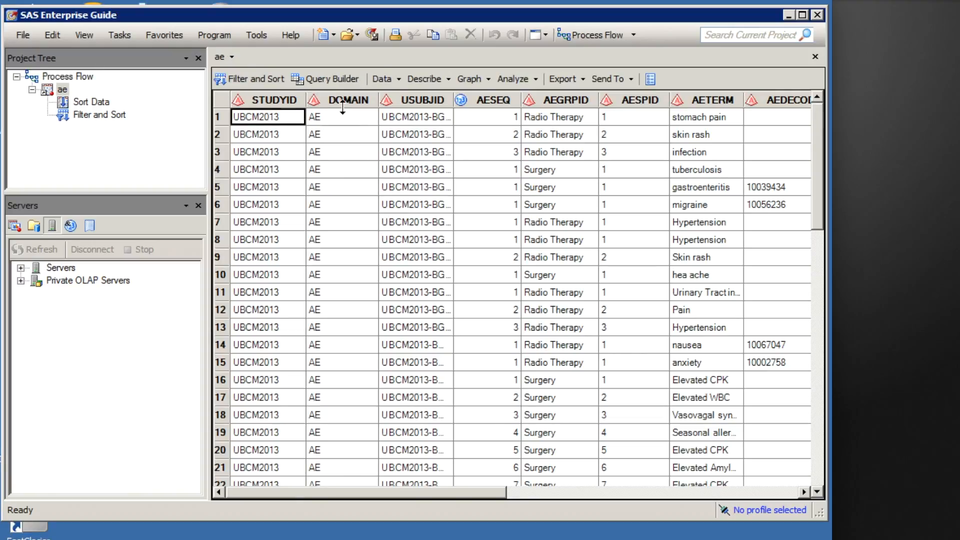
{"action": "left_click", "coordinate": [325, 79]}
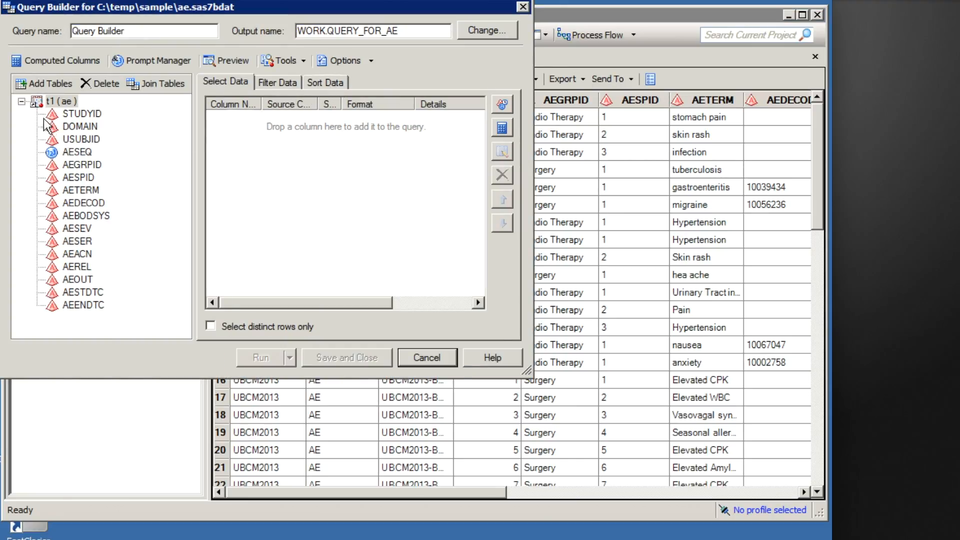
{"action": "left_click_drag", "start_coordinate": [42, 102], "coordinate": [254, 145]}
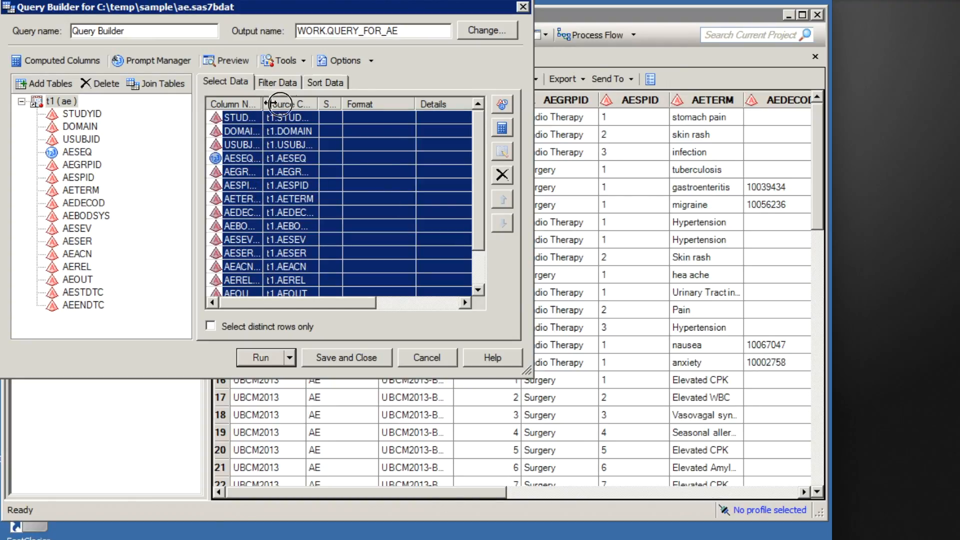
{"action": "left_click_drag", "start_coordinate": [262, 103], "coordinate": [291, 104]}
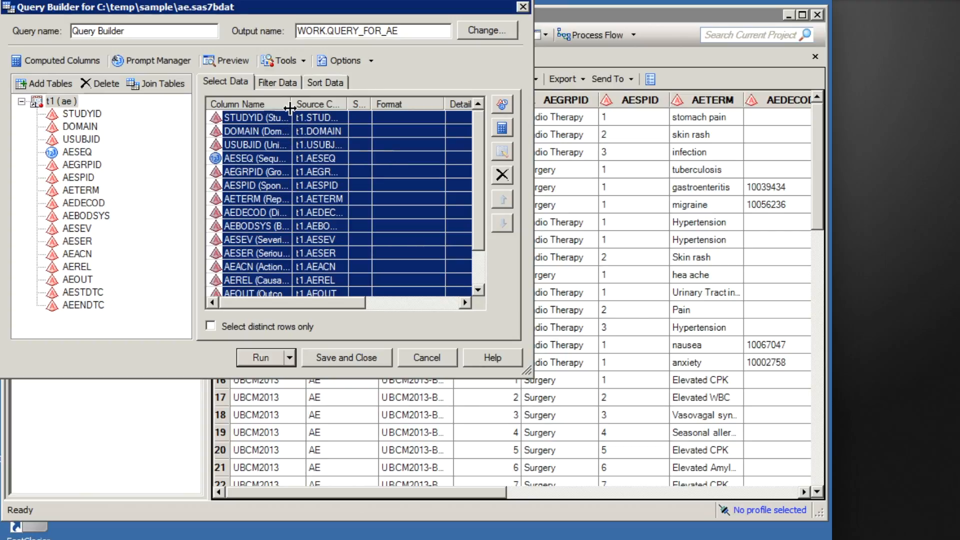
{"action": "left_click", "coordinate": [79, 126]}
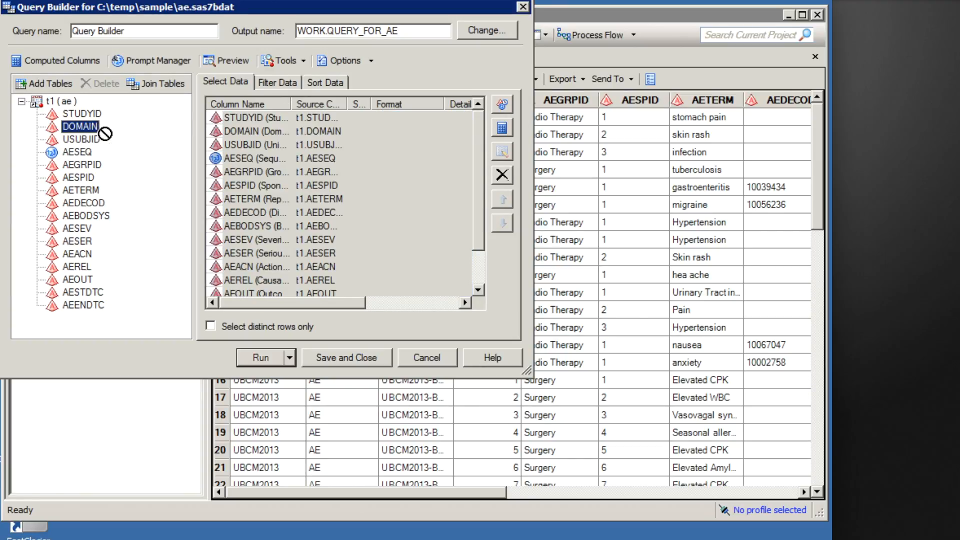
Sort the query by USUBJID and then AESTDTC, and run it
{"action": "left_click", "coordinate": [319, 81]}
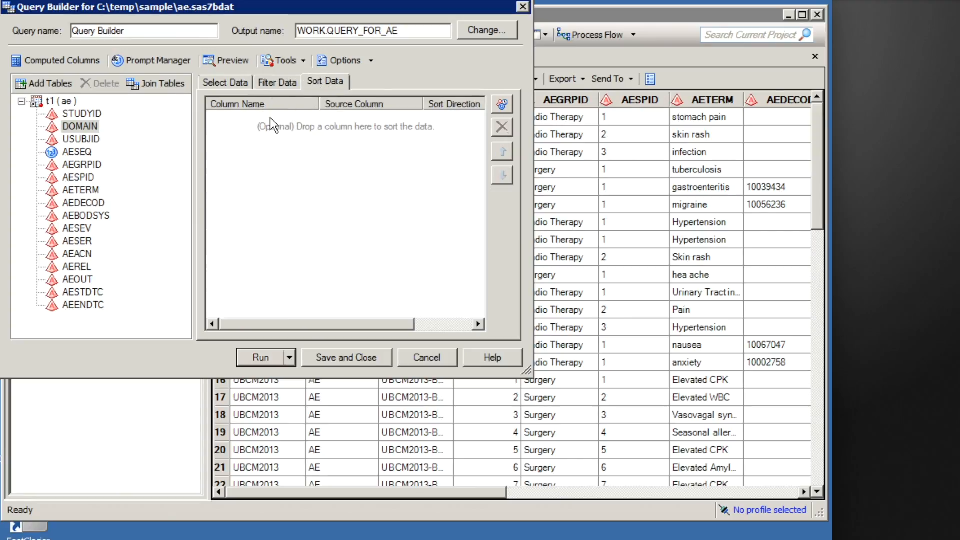
{"action": "left_click_drag", "start_coordinate": [80, 139], "coordinate": [210, 180]}
{"action": "left_click_drag", "start_coordinate": [80, 292], "coordinate": [261, 173]}
{"action": "left_click", "coordinate": [257, 358]}
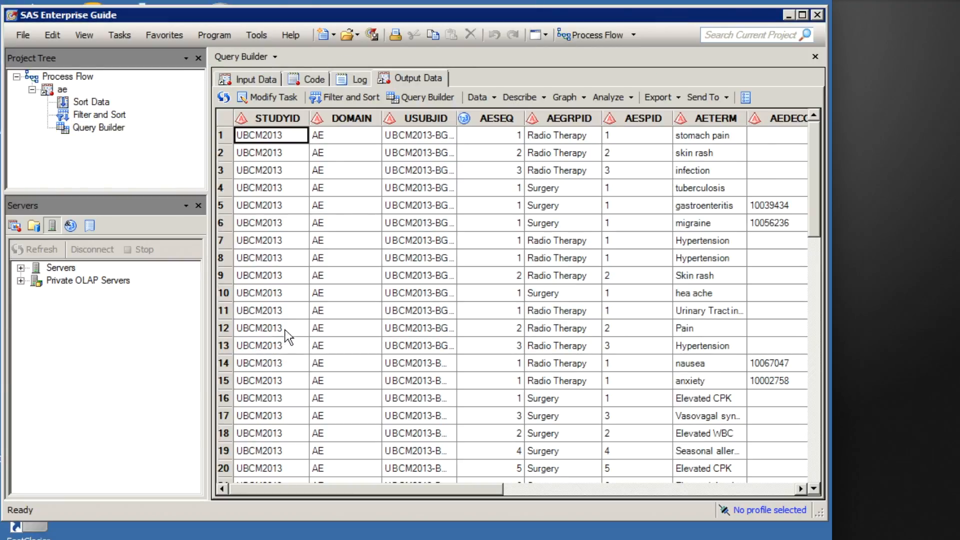
Widen the USUBJID column in the Query Builder output and check the first subject's three rows and their AESTDTC dates
{"action": "left_click_drag", "start_coordinate": [456, 113], "coordinate": [532, 116]}
{"action": "left_click_drag", "start_coordinate": [469, 136], "coordinate": [468, 170]}
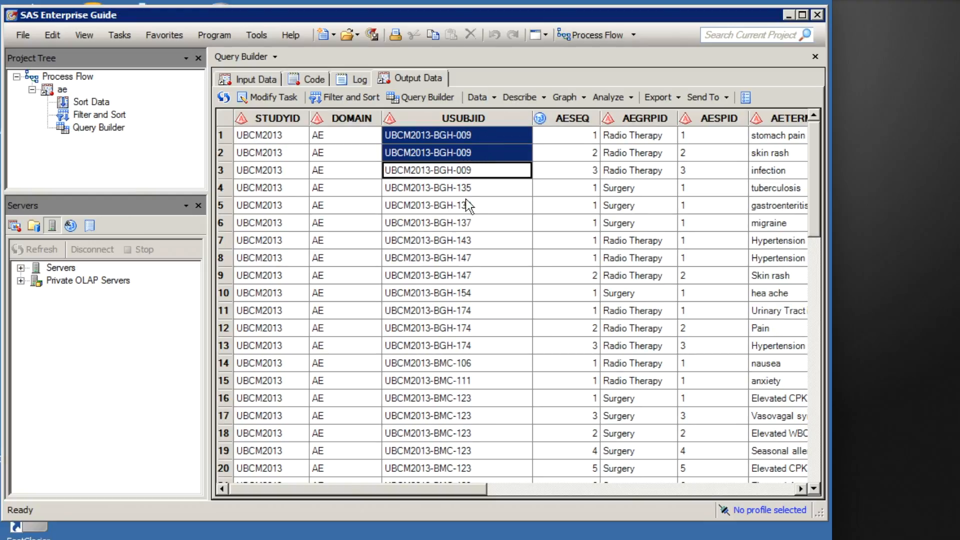
{"action": "left_click_drag", "start_coordinate": [416, 491], "coordinate": [769, 497]}
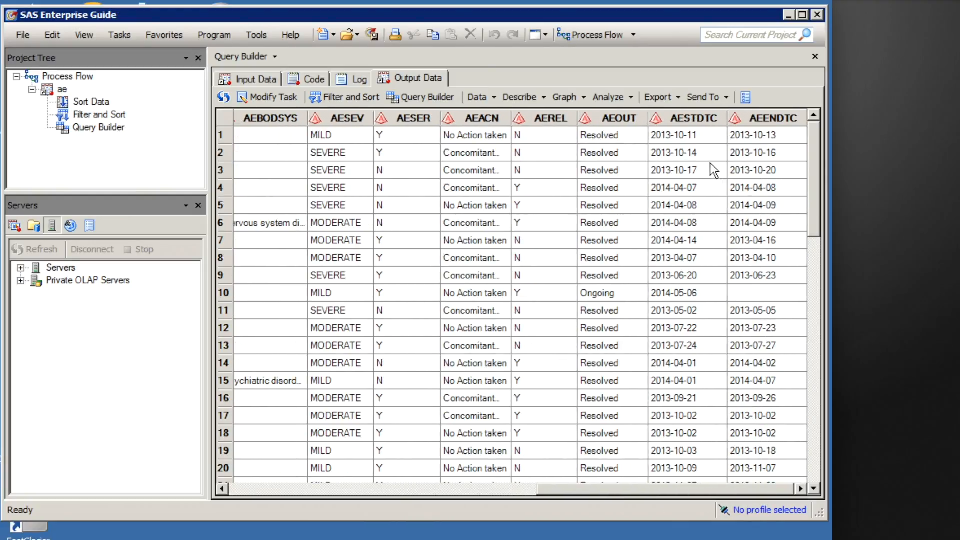
{"action": "left_click_drag", "start_coordinate": [705, 151], "coordinate": [707, 189]}
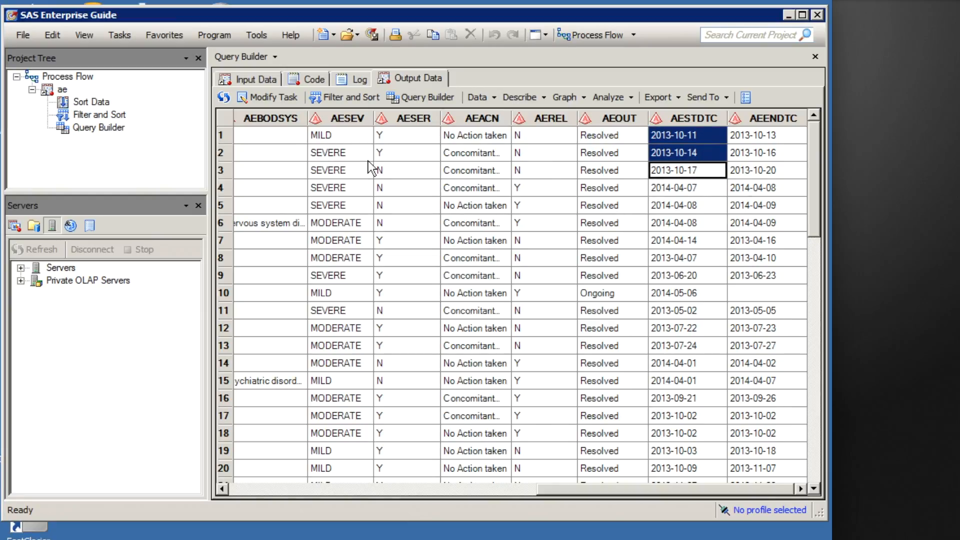
Return to the process flow and select the ae table
{"action": "left_click", "coordinate": [65, 75]}
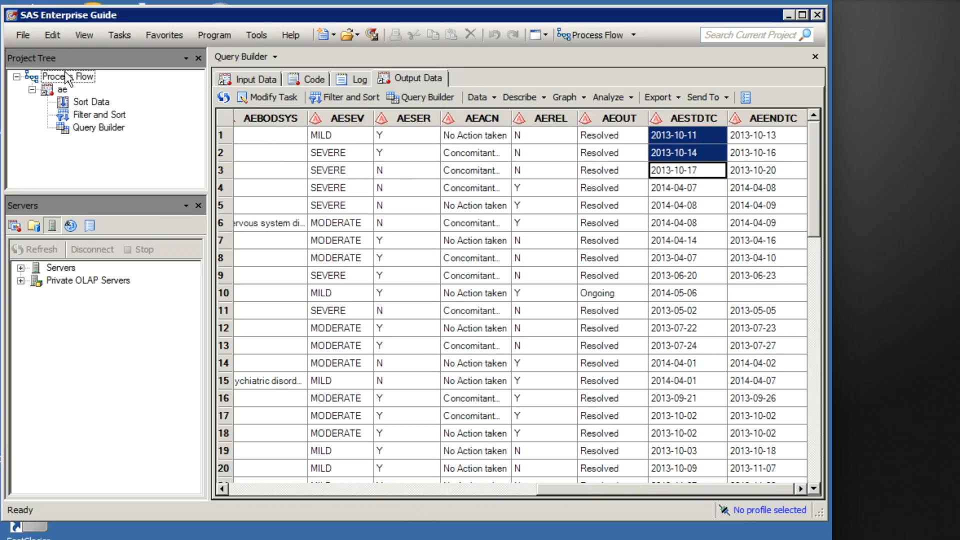
{"action": "double_click", "coordinate": [65, 76]}
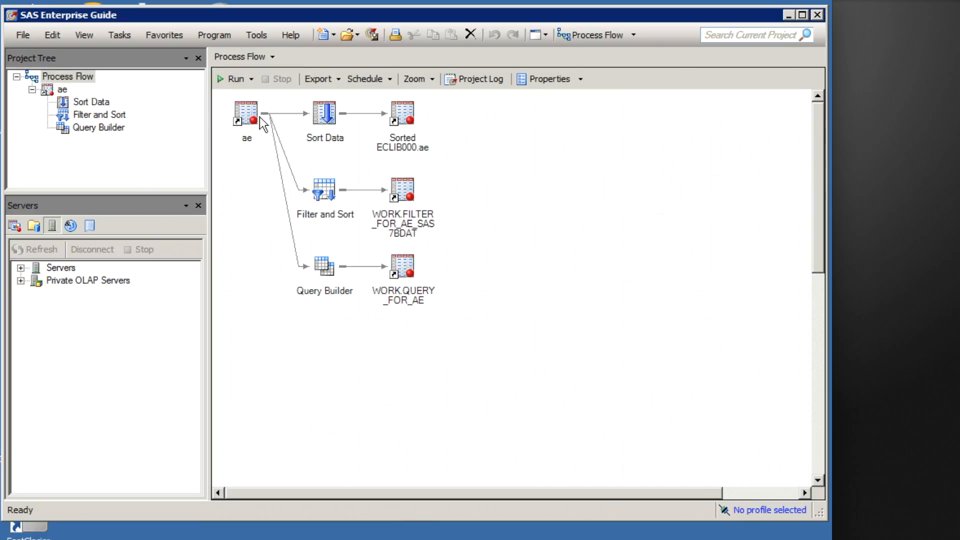
{"action": "left_click", "coordinate": [239, 104]}
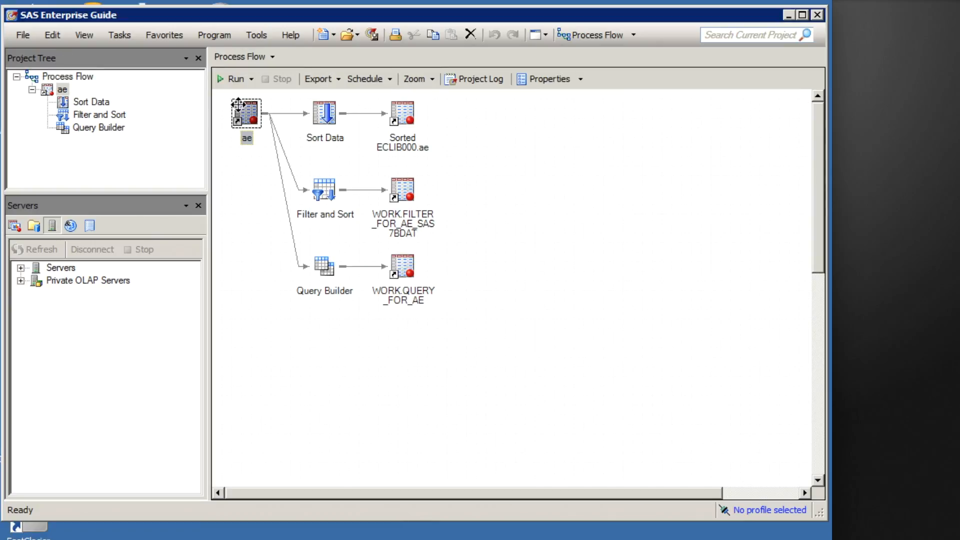